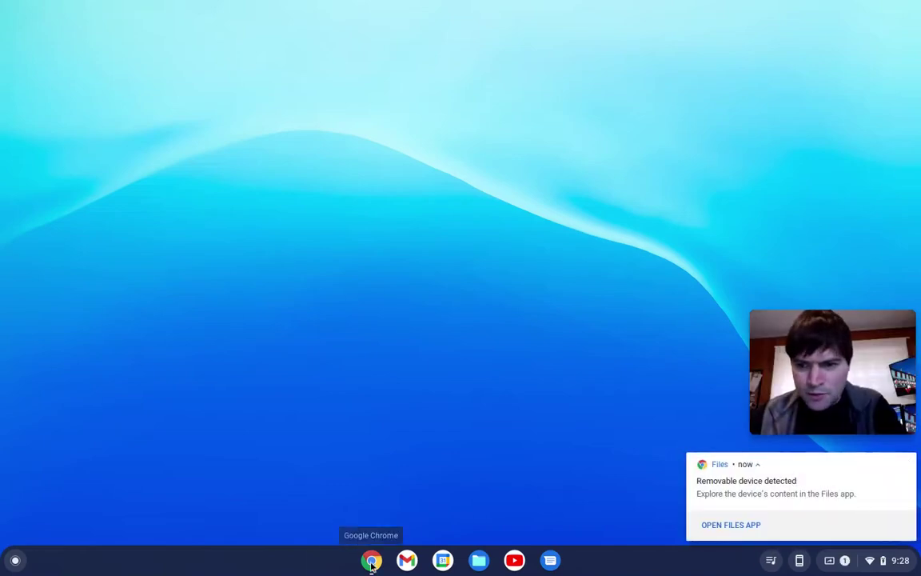
# Launch Chrome, search 'chrome recovery utility' and open its Web Store page.
pyautogui.click(371, 562)
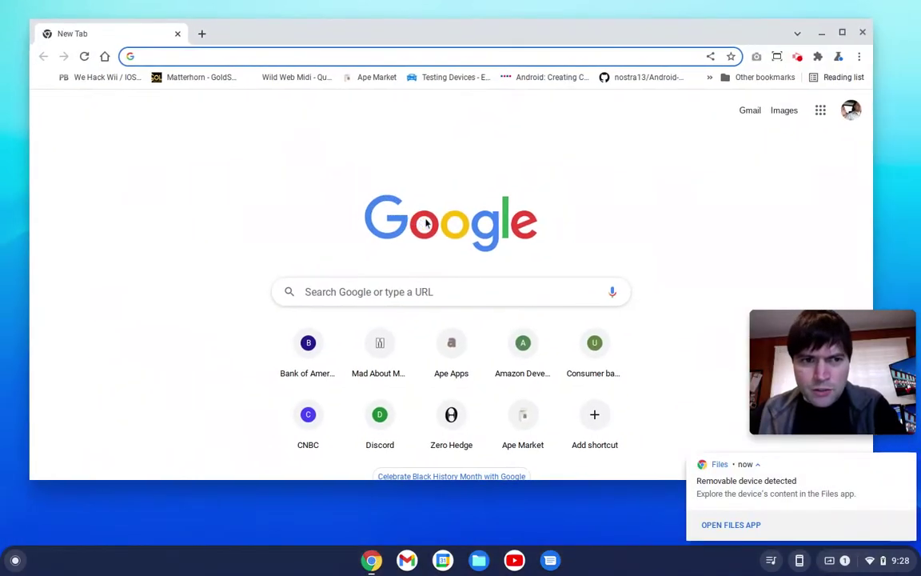
pyautogui.click(384, 54)
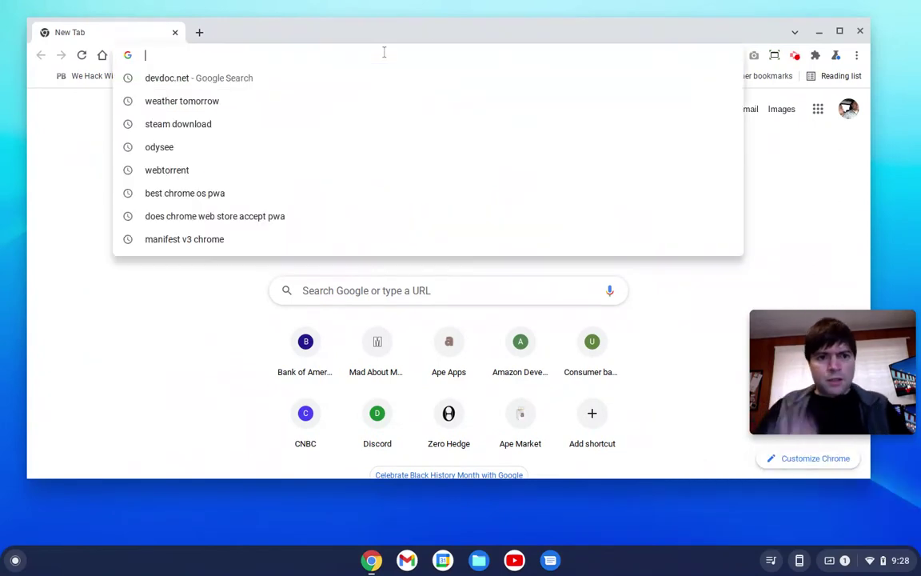
pyautogui.write('chrome')
pyautogui.press('Return')
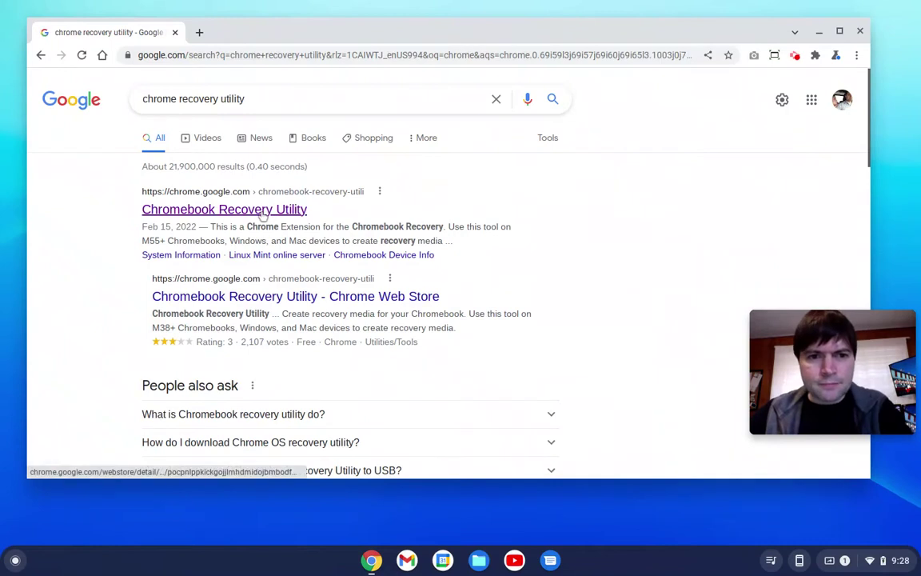
pyautogui.click(261, 208)
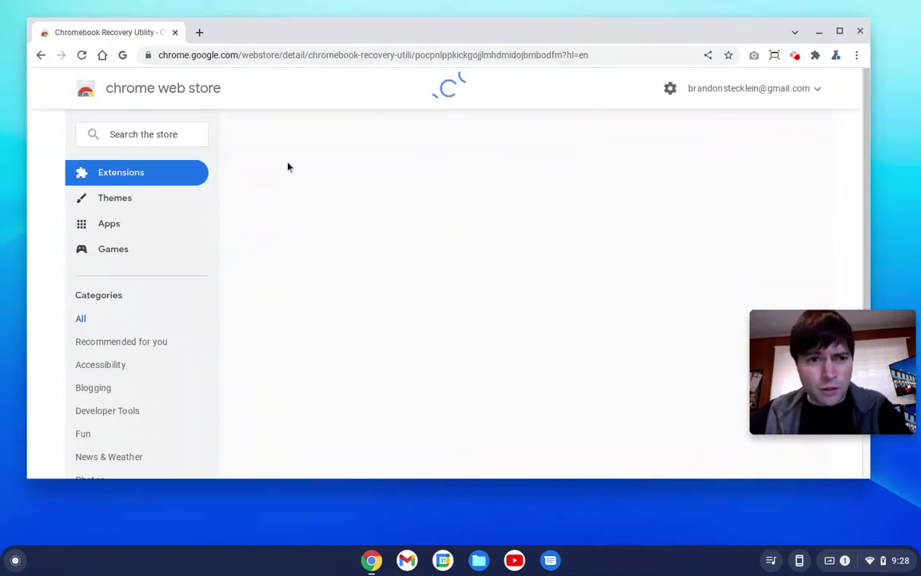
# Add the Chromebook Recovery Utility extension to Chrome and show the installed extensions list.
pyautogui.moveTo(870, 106); pyautogui.dragTo(788, 105)
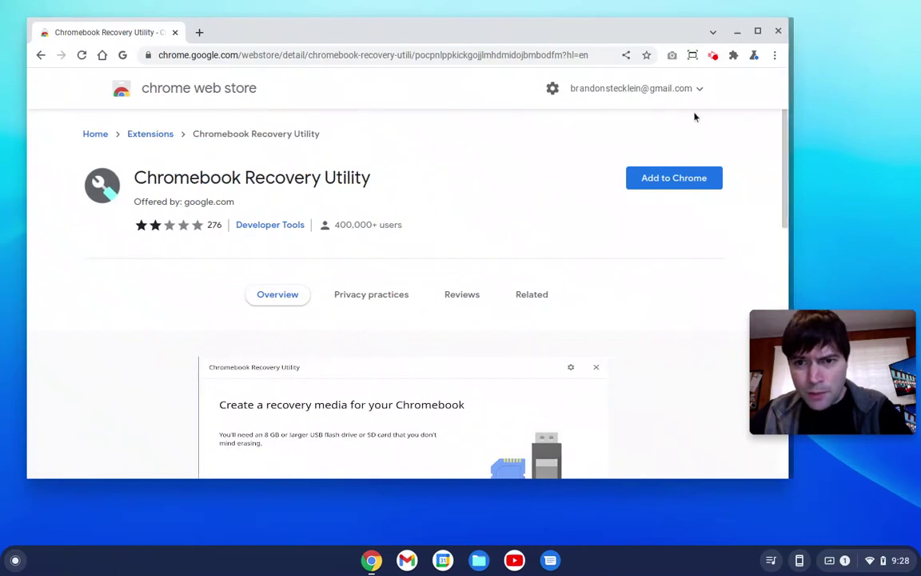
pyautogui.click(669, 176)
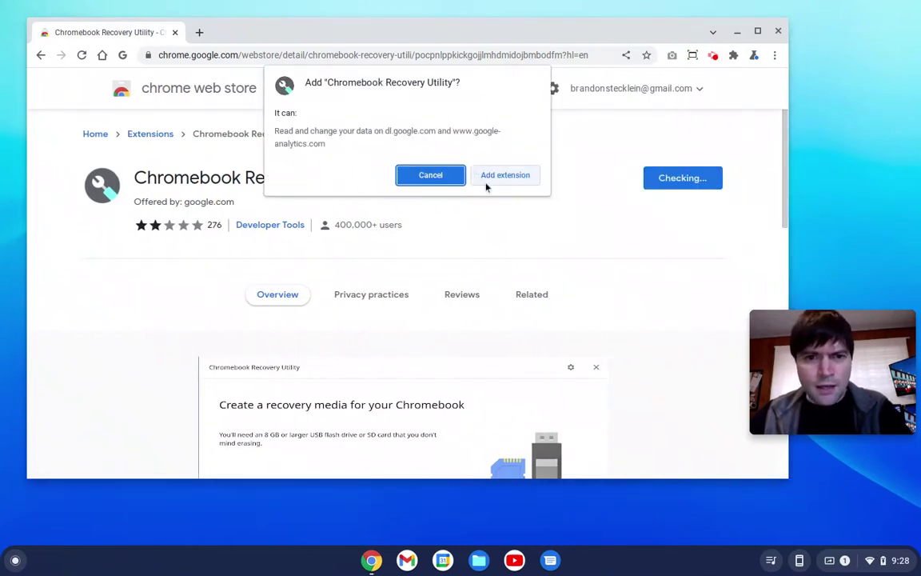
pyautogui.click(487, 181)
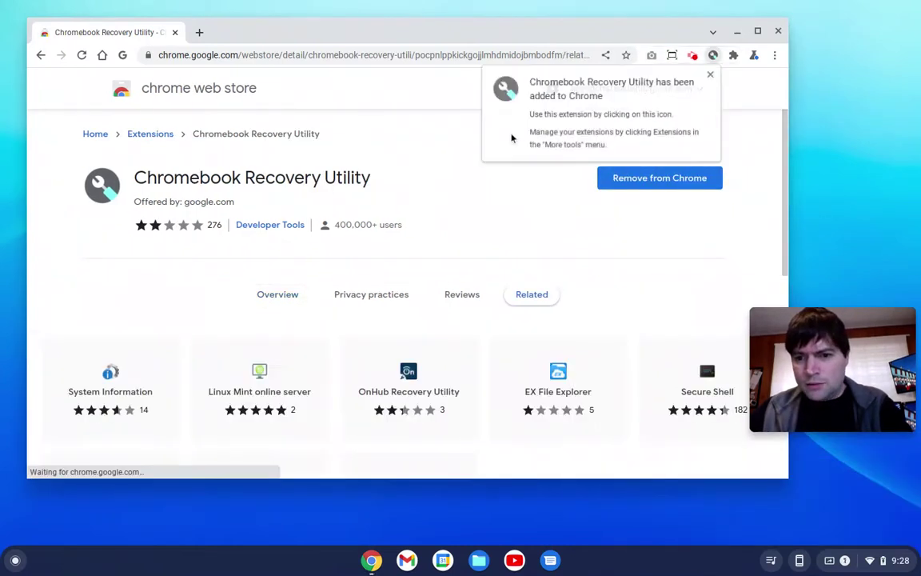
pyautogui.click(712, 77)
pyautogui.click(734, 54)
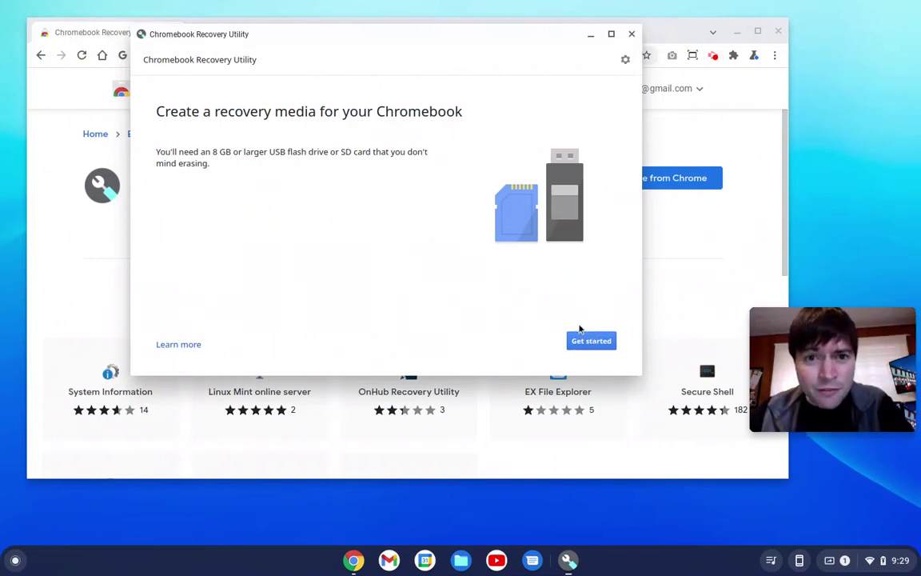
# Begin creating recovery media and try the model-number field.
pyautogui.click(592, 341)
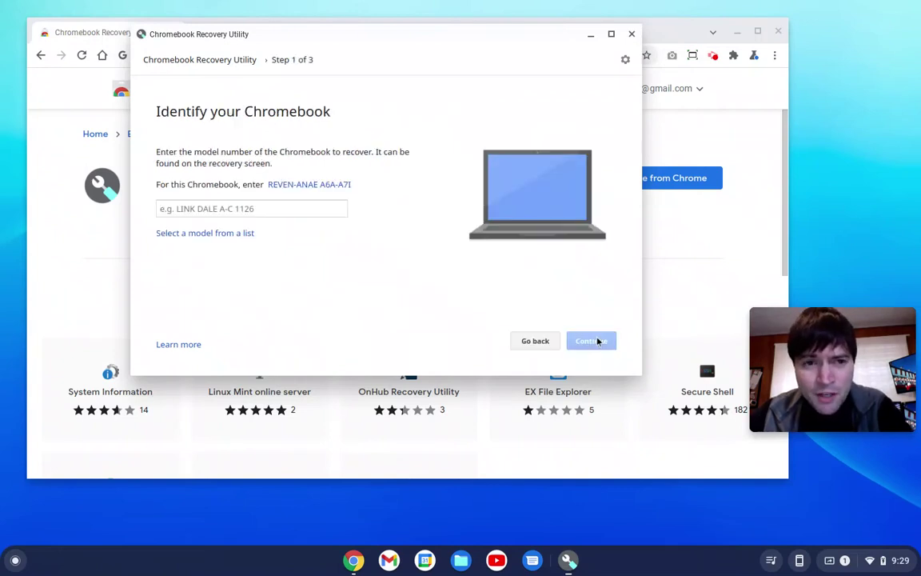
pyautogui.click(299, 209)
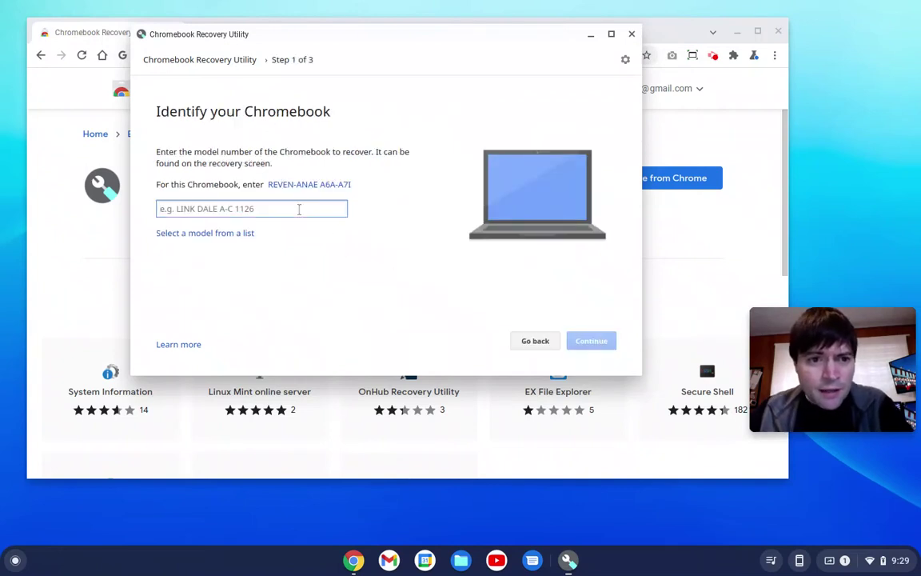
pyautogui.click(462, 225)
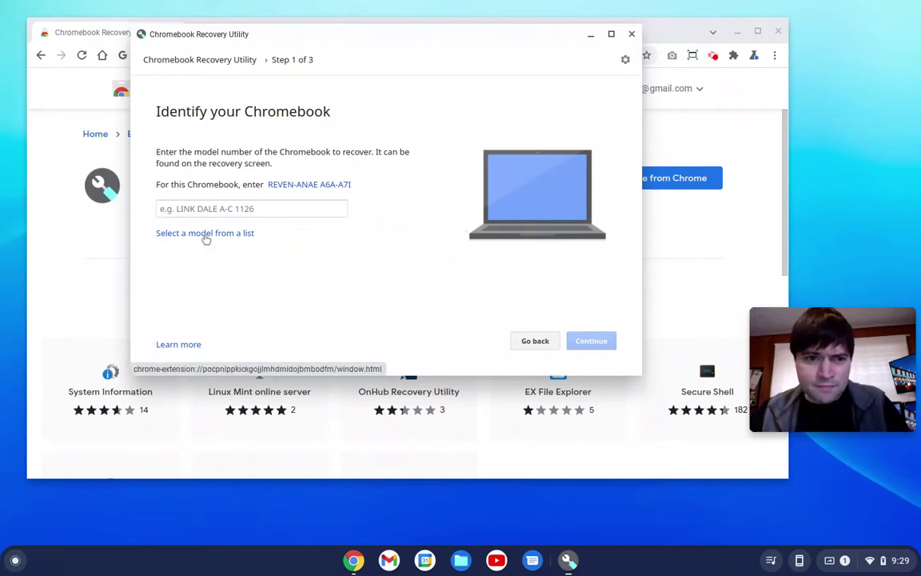
# Select Google Chrome OS Flex and Chrome OS Flex (Developer-Unstable) from the model list.
pyautogui.click(205, 237)
pyautogui.click(321, 156)
pyautogui.click(320, 158)
pyautogui.click(300, 151)
pyautogui.scroll(-2, 297, 204)
pyautogui.scroll(-5, 296, 205)
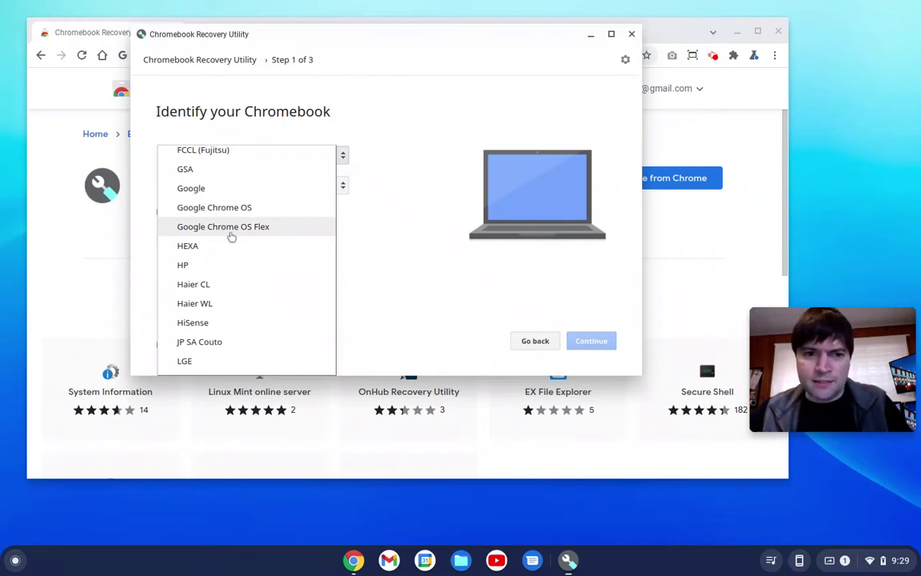
pyautogui.click(230, 228)
pyautogui.click(329, 188)
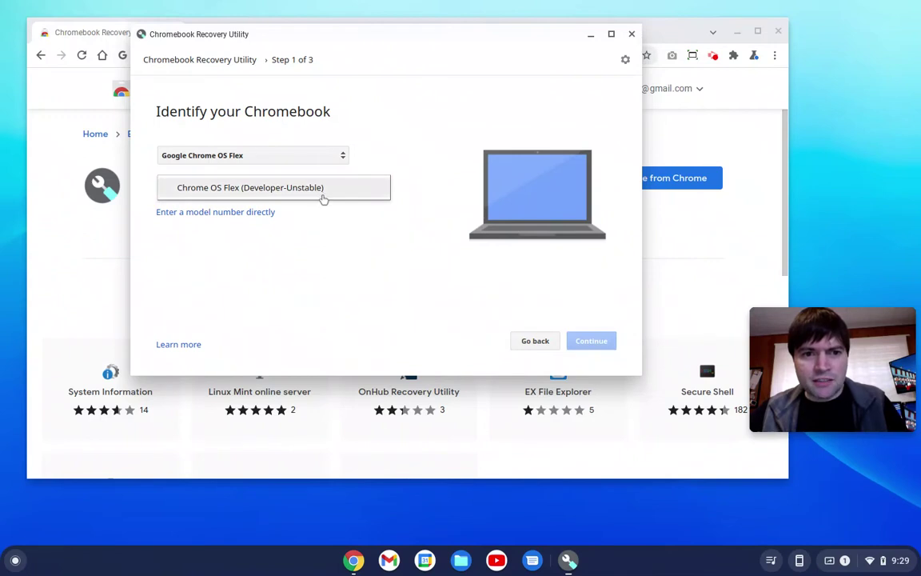
pyautogui.click(323, 197)
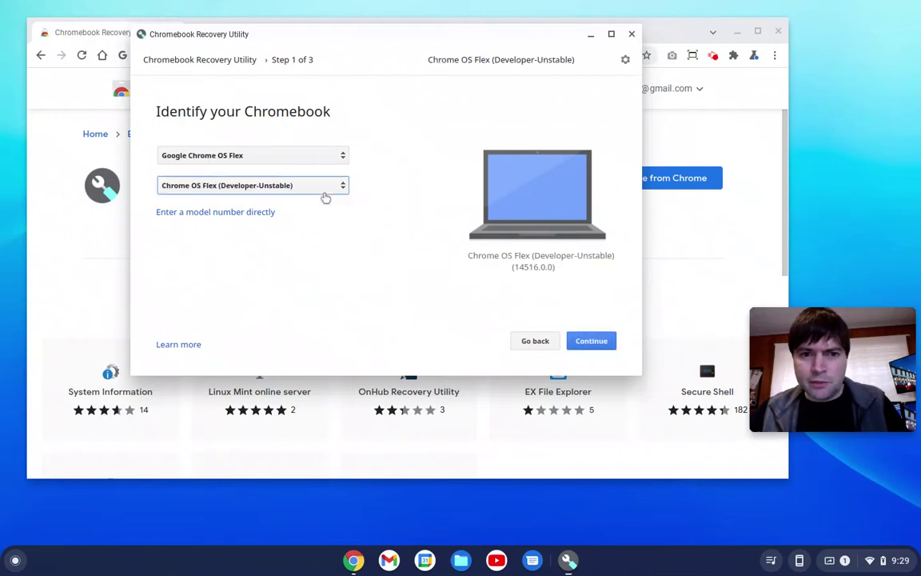
# Select 'USB Drive - 59.6 GB' as the recovery media and continue to Step 3.
pyautogui.click(598, 342)
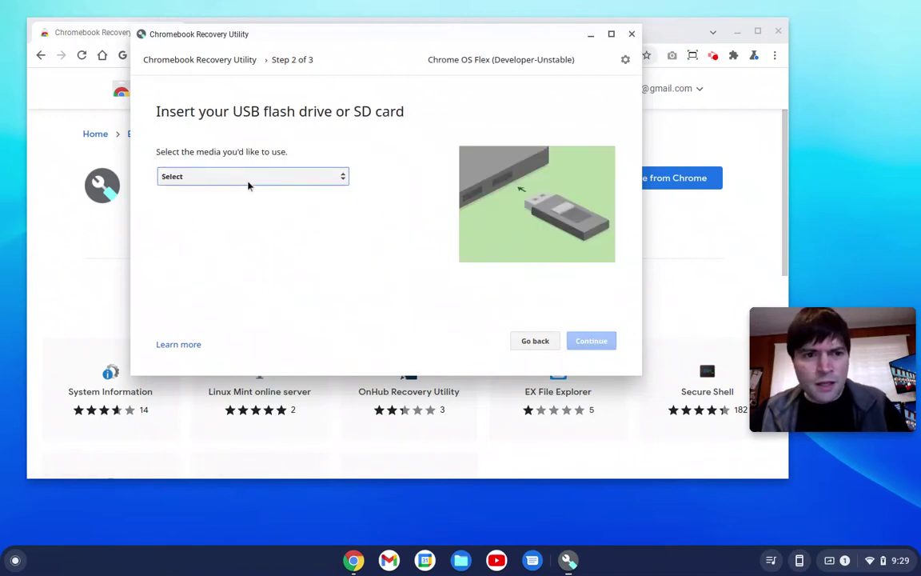
pyautogui.click(259, 180)
pyautogui.click(260, 180)
pyautogui.click(256, 189)
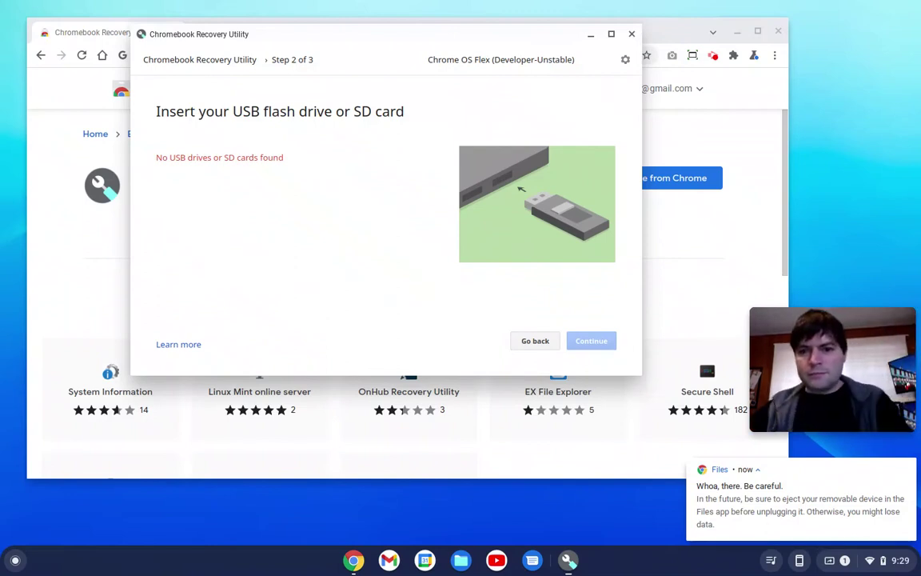
pyautogui.click(237, 175)
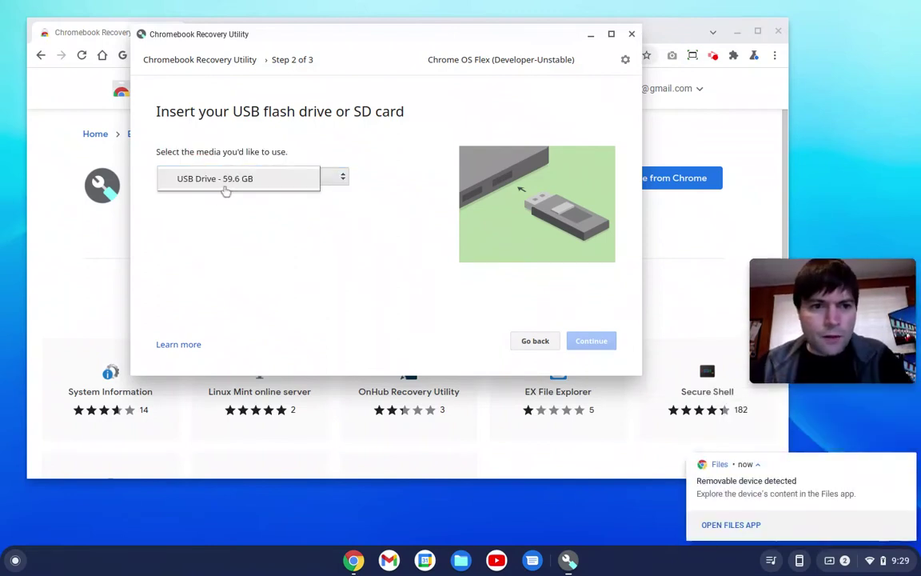
pyautogui.click(238, 183)
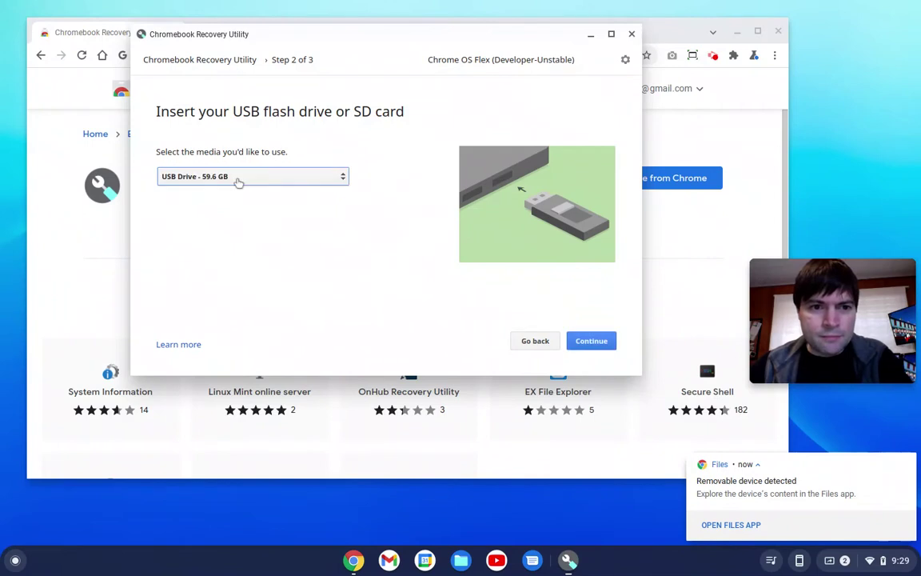
pyautogui.click(588, 344)
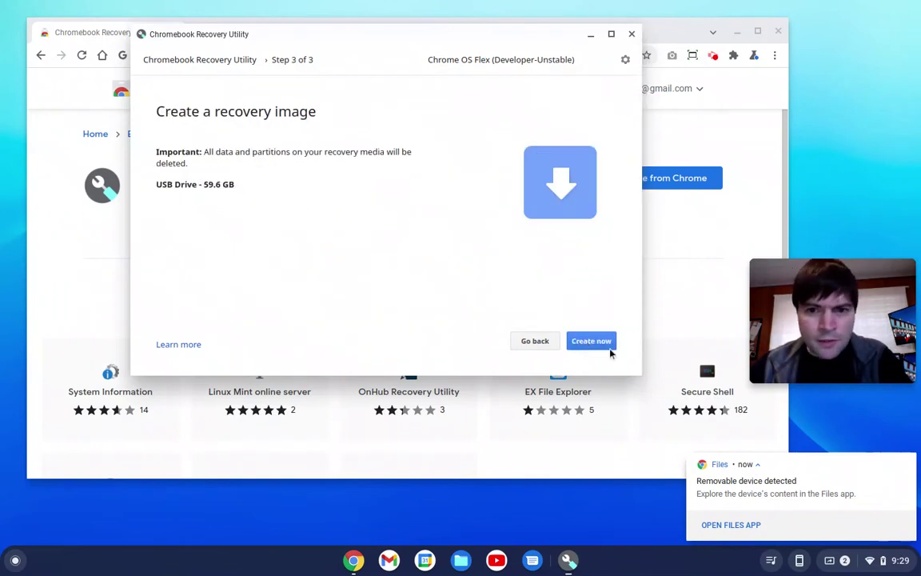
# Start creating the Chrome OS Flex recovery image on the 59.6 GB drive.
pyautogui.click(591, 342)
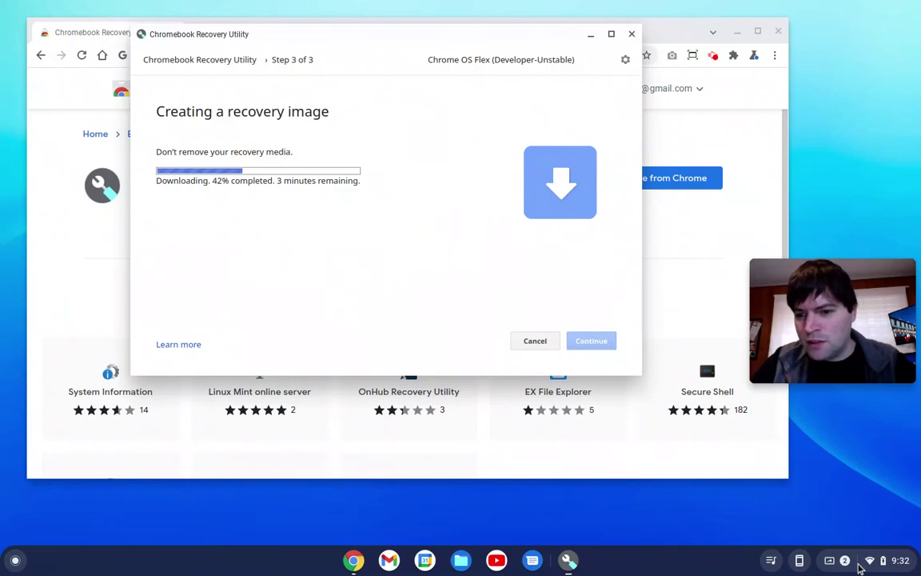
# Show Quick Settings and notifications from the shelf's status tray.
pyautogui.click(831, 563)
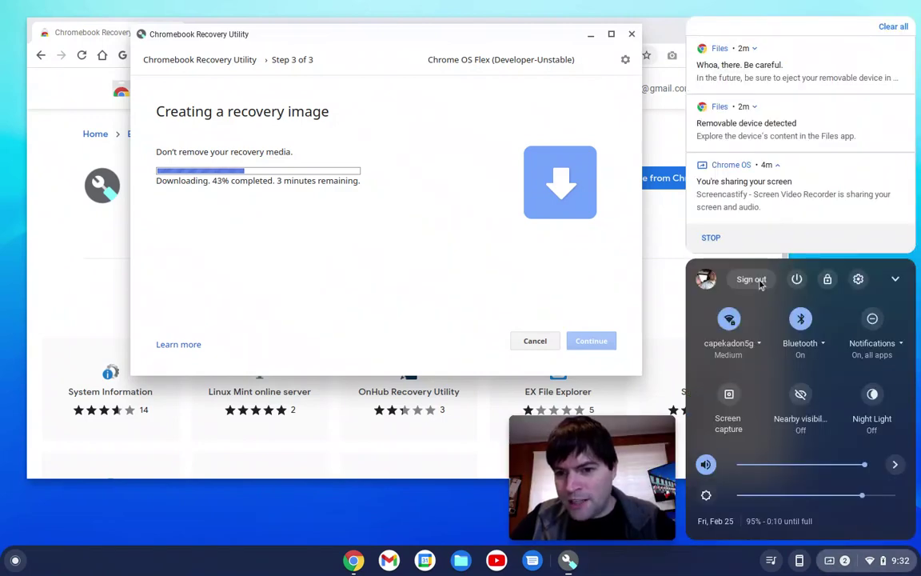